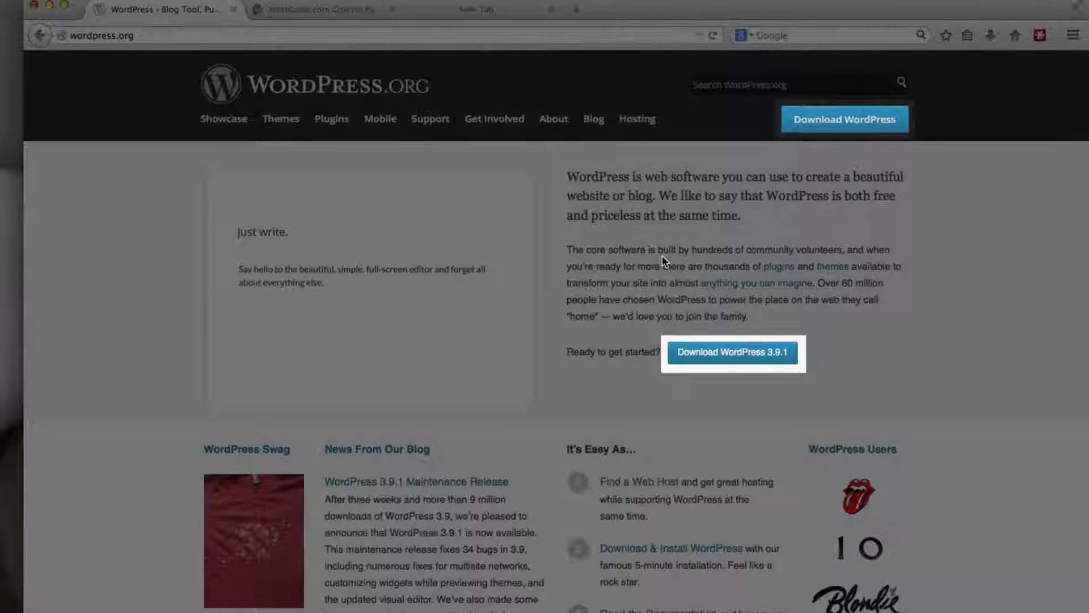
Step: Download the WordPress 3.9.1 zip from WordPress.org and show it in Firefox's downloads list
{"action": "left_click", "coordinate": [756, 357]}
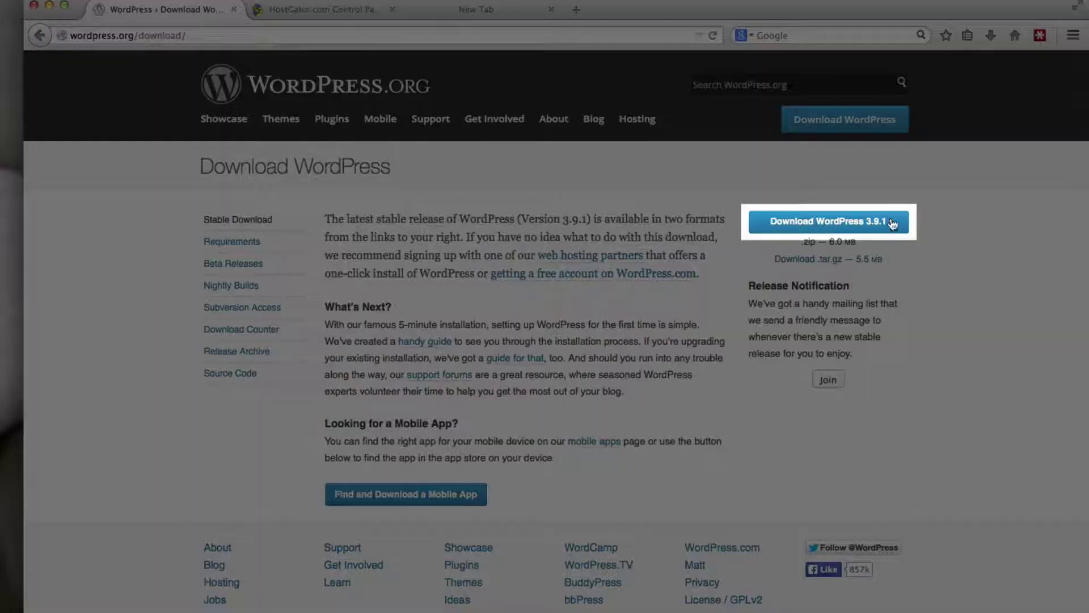
{"action": "left_click", "coordinate": [842, 223]}
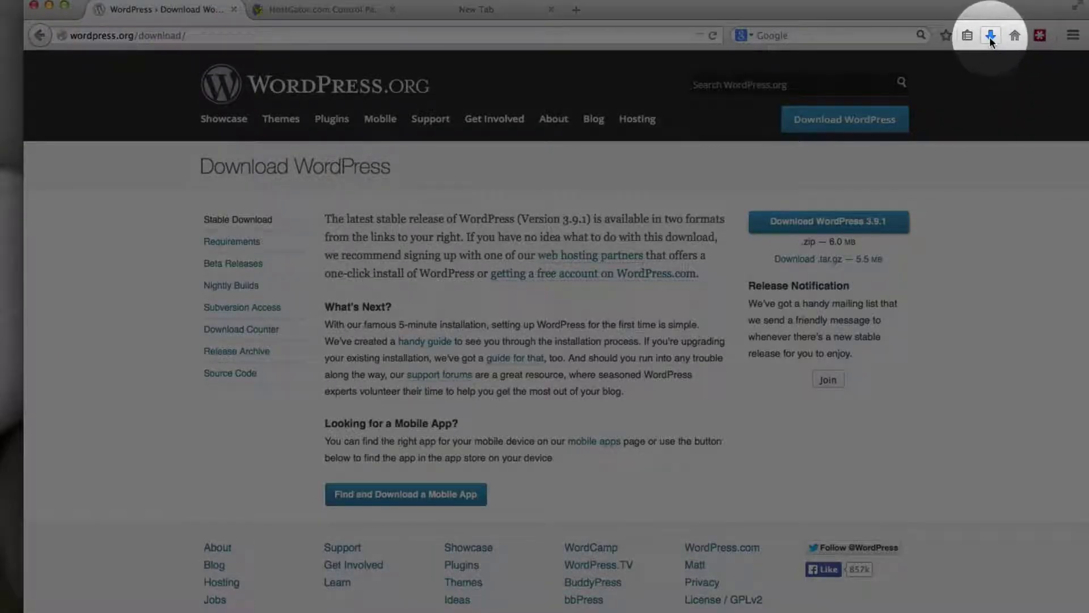
{"action": "left_click", "coordinate": [989, 37]}
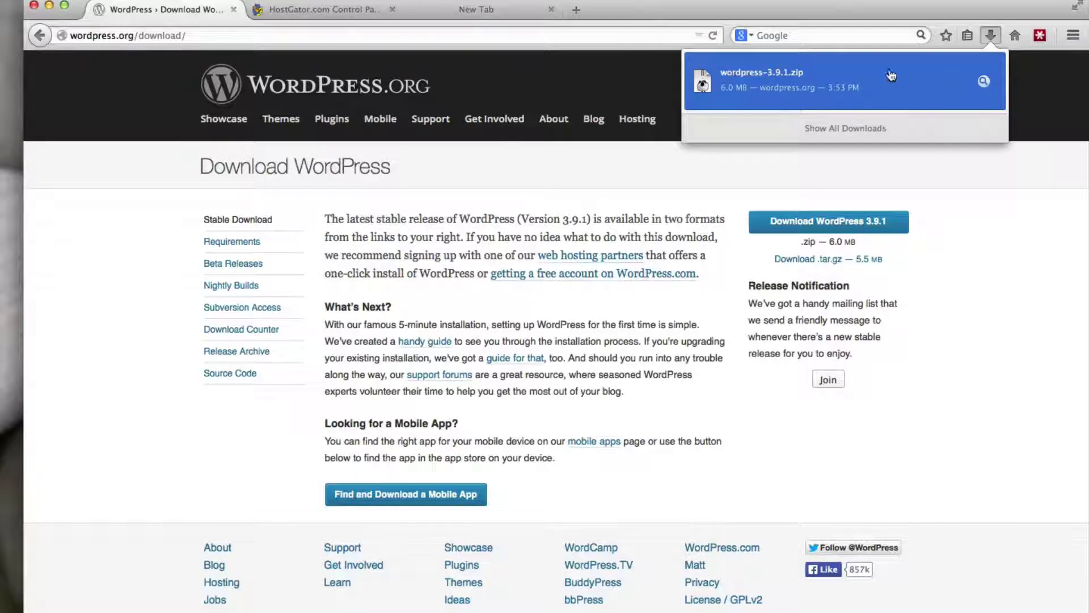
Step: Reveal wordpress-3.9.1.zip in Finder's Downloads folder, then close Finder and return to Firefox
{"action": "left_click", "coordinate": [985, 82]}
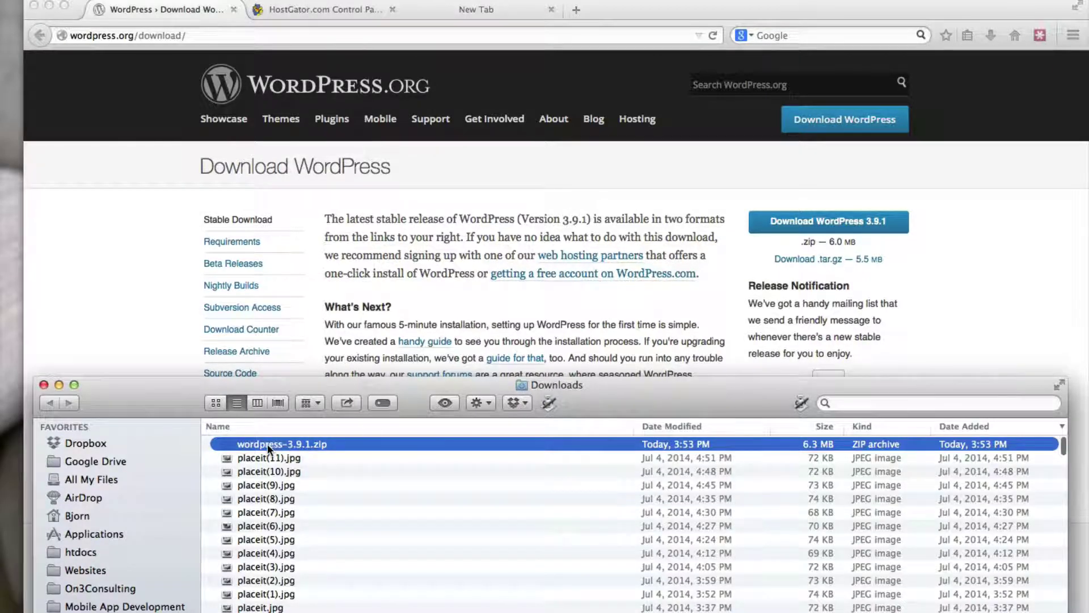
{"action": "scroll", "coordinate": [299, 443], "scroll_direction": "down", "scroll_amount": 2}
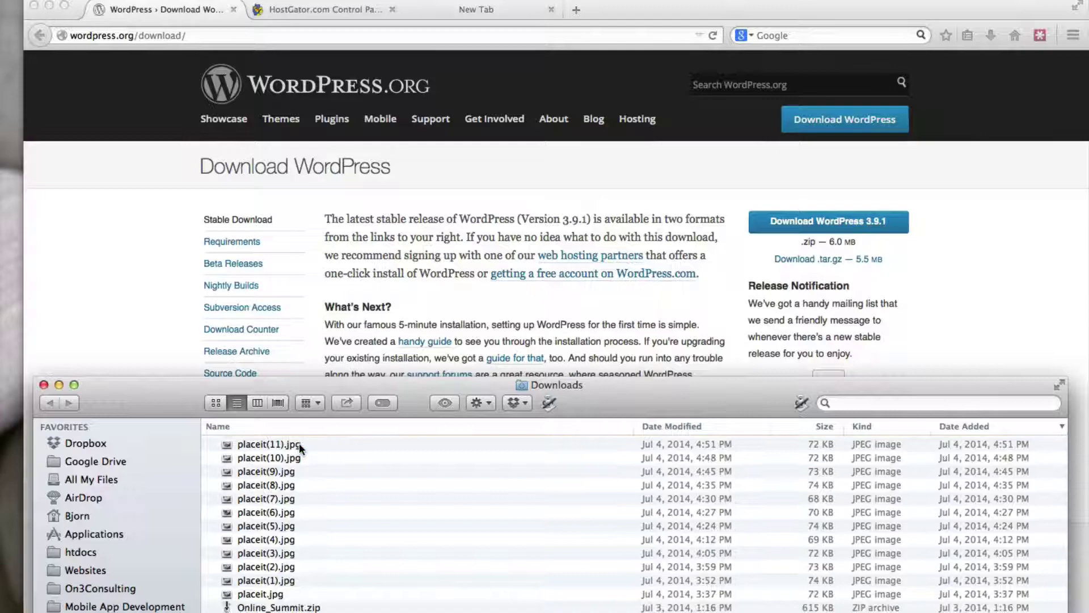
{"action": "left_click", "coordinate": [991, 35]}
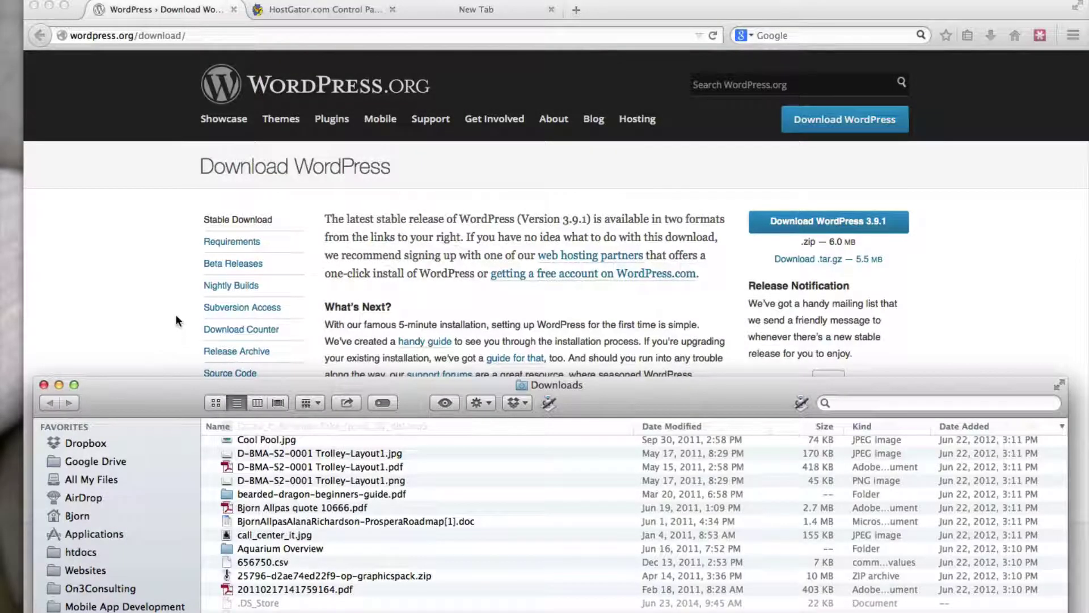
{"action": "left_click", "coordinate": [177, 316]}
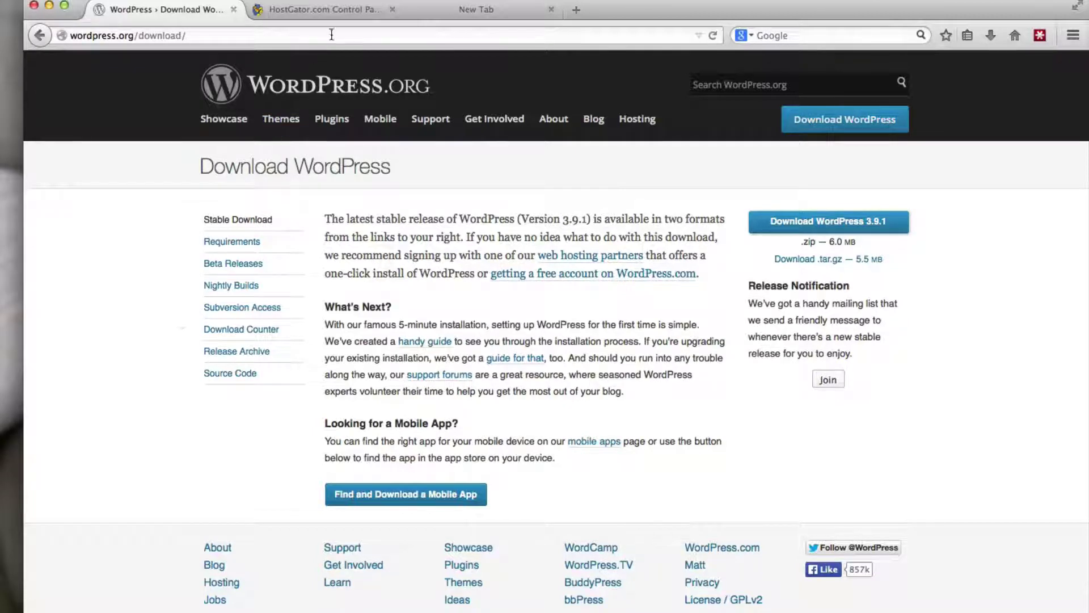
Step: In the HostGator cPanel tab, launch File Manager from the Files section
{"action": "left_click", "coordinate": [339, 11]}
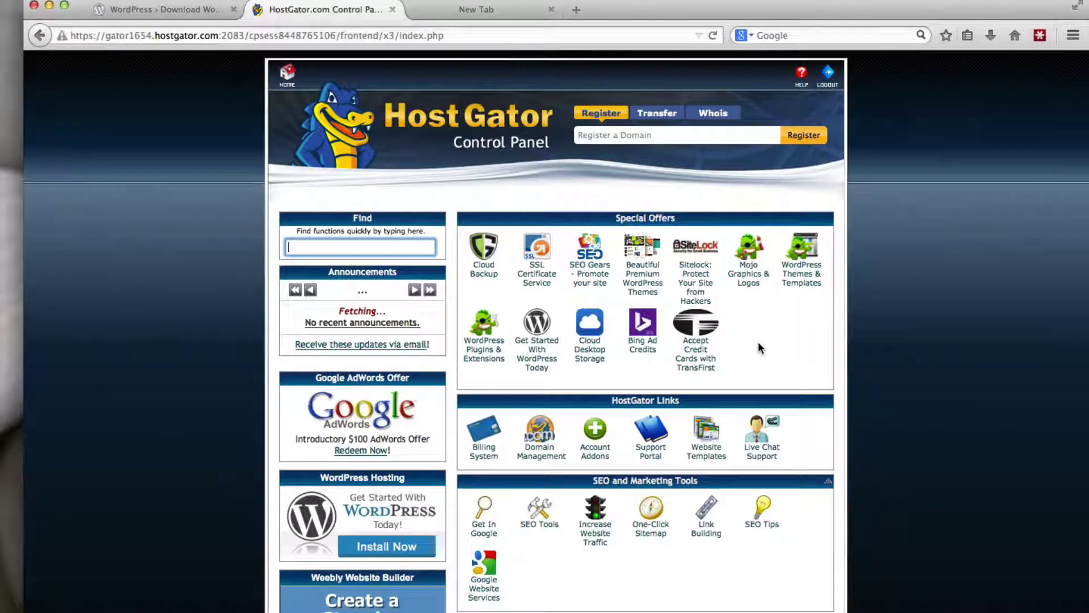
{"action": "scroll", "coordinate": [759, 341], "scroll_direction": "down", "scroll_amount": 3}
{"action": "scroll", "coordinate": [760, 347], "scroll_direction": "down", "scroll_amount": 10}
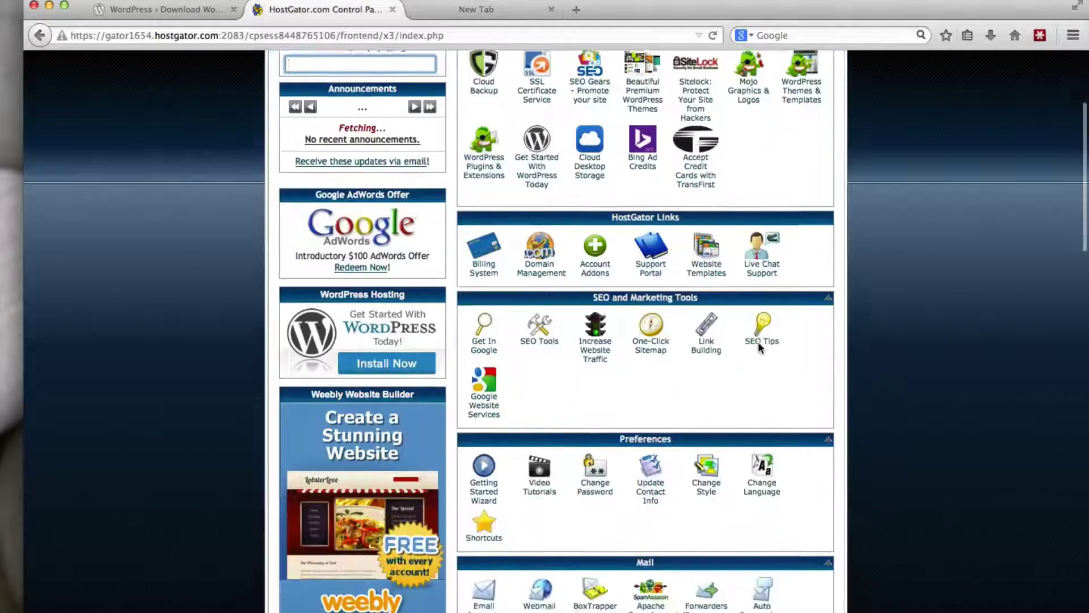
{"action": "scroll", "coordinate": [758, 341], "scroll_direction": "down", "scroll_amount": 5}
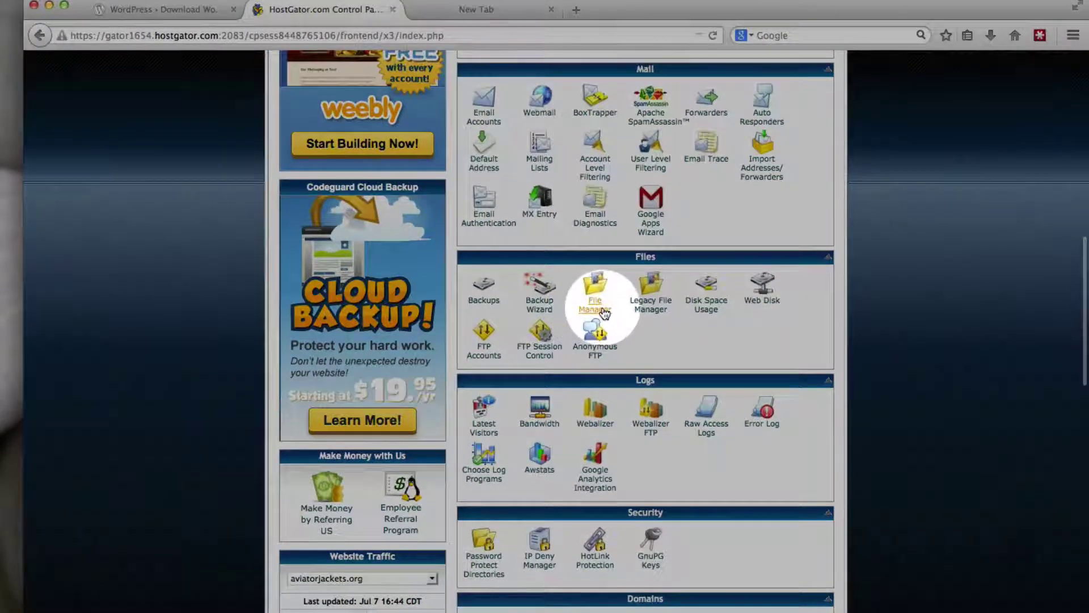
{"action": "left_click", "coordinate": [604, 311]}
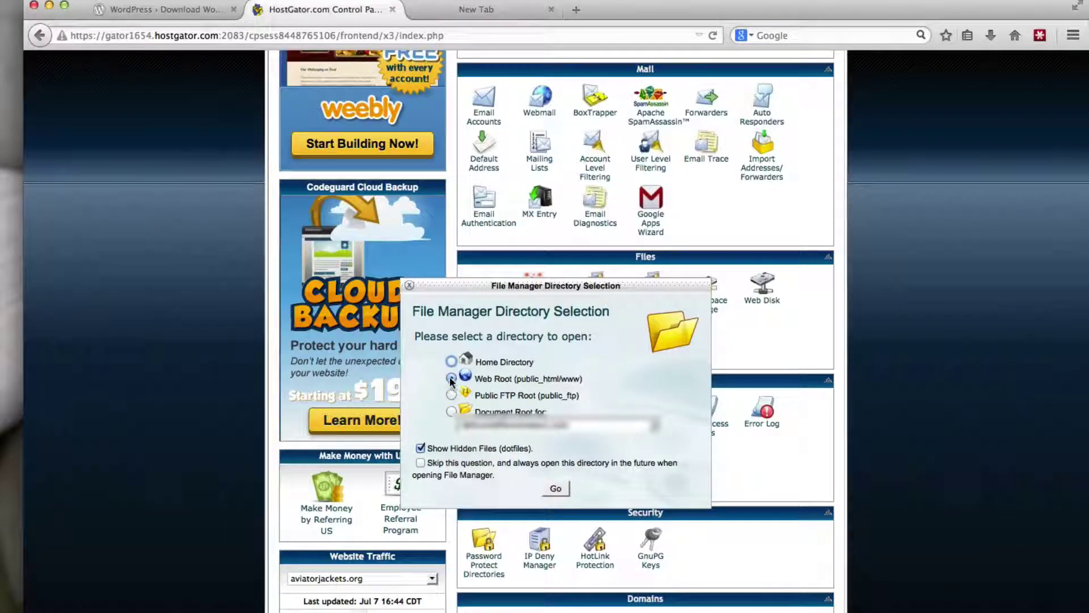
Step: Open File Manager at Web Root (public_html) and select the wp-phd folder
{"action": "left_click", "coordinate": [556, 490]}
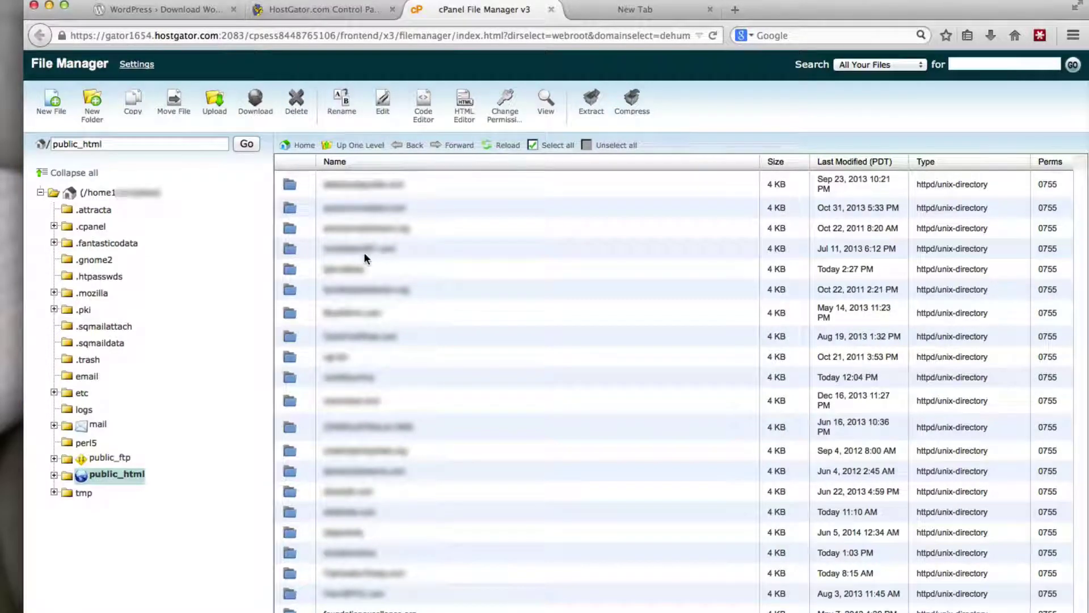
{"action": "scroll", "coordinate": [364, 256], "scroll_direction": "down", "scroll_amount": 10}
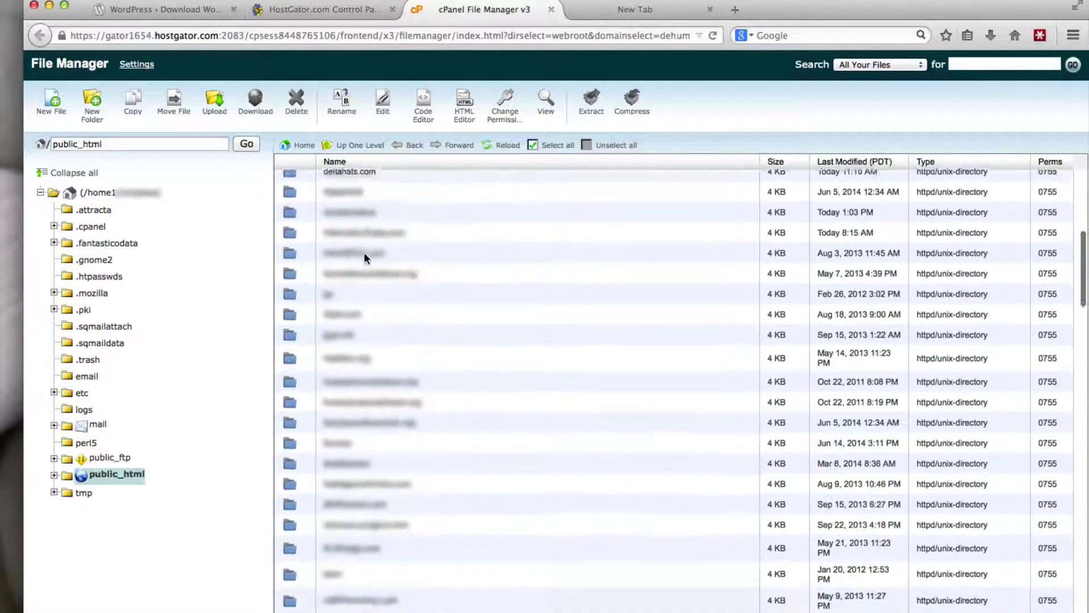
{"action": "scroll", "coordinate": [364, 256], "scroll_direction": "down", "scroll_amount": 15}
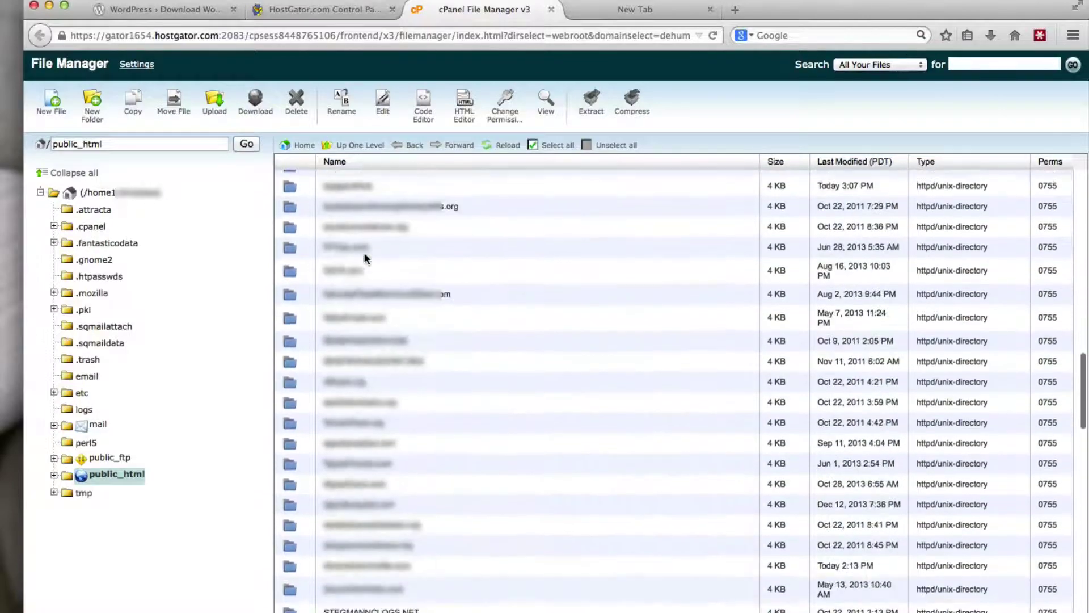
{"action": "scroll", "coordinate": [364, 256], "scroll_direction": "down", "scroll_amount": 15}
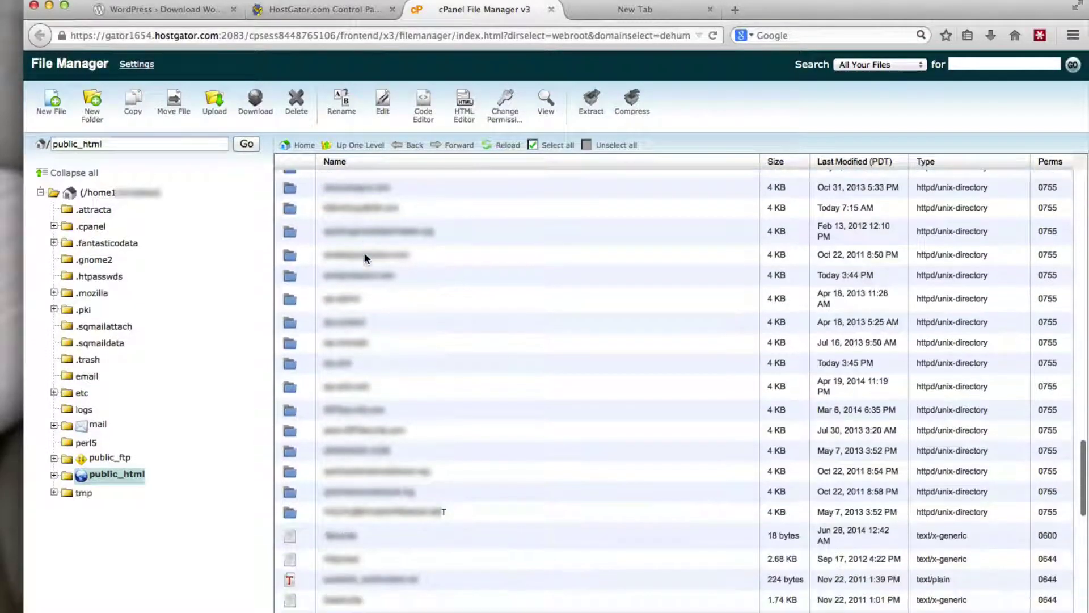
{"action": "left_click", "coordinate": [292, 364]}
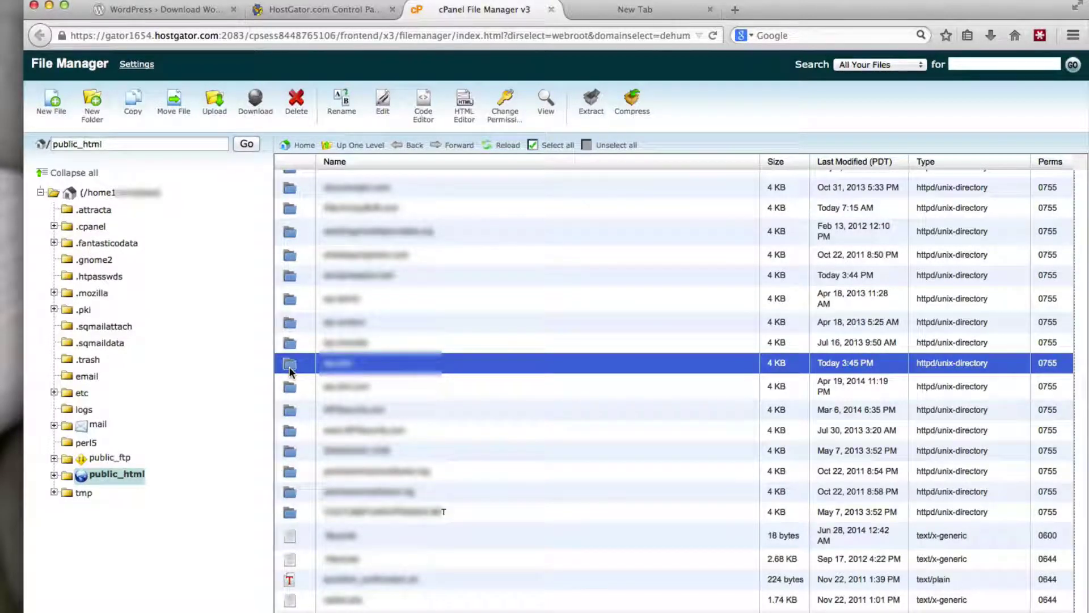
Step: Open the wp-phd folder from the public_html listing
{"action": "double_click", "coordinate": [289, 366]}
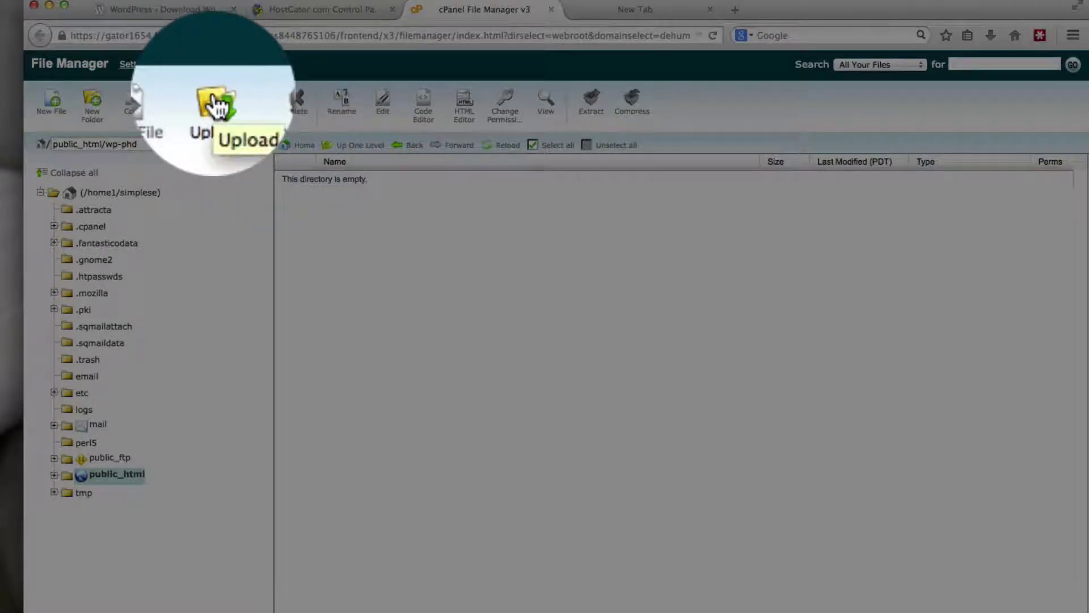
Step: Upload wordpress-3.9.1.zip from the Downloads folder into public_html/wp-phd
{"action": "left_click", "coordinate": [213, 102]}
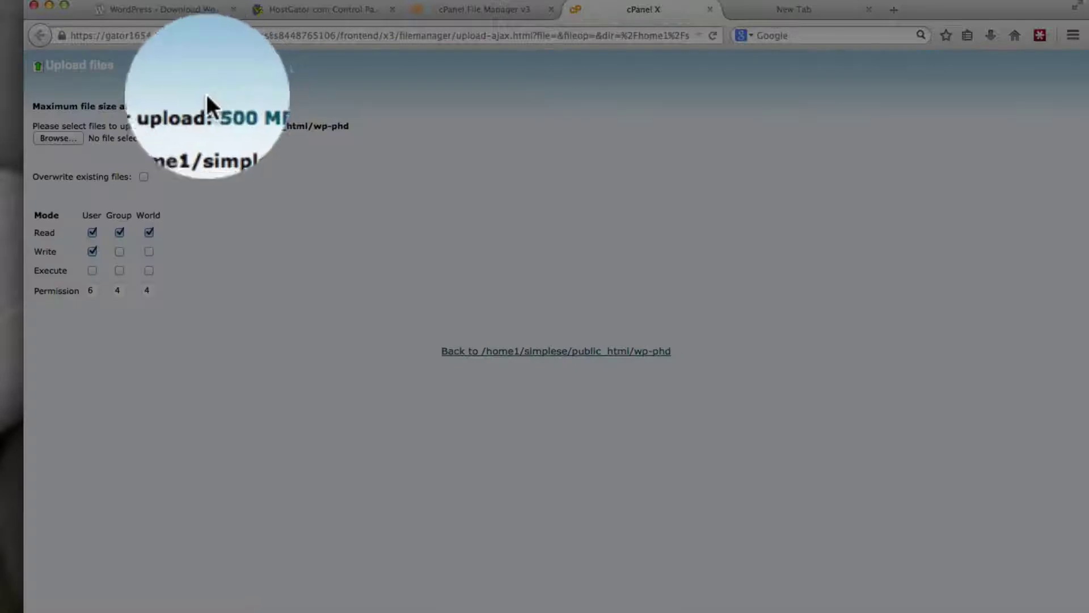
{"action": "left_click", "coordinate": [82, 138]}
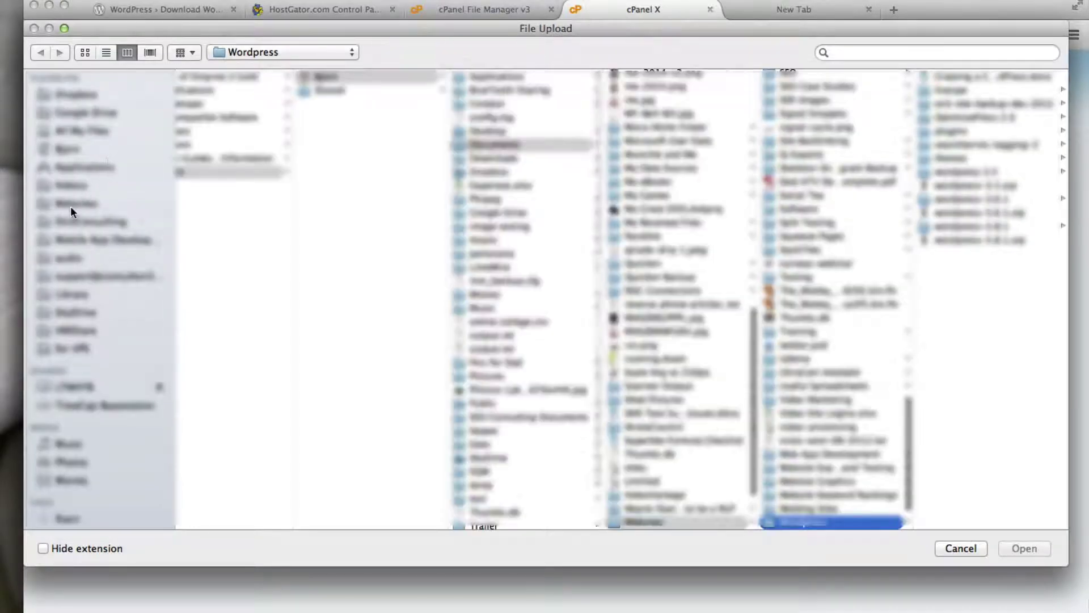
{"action": "left_click", "coordinate": [79, 150]}
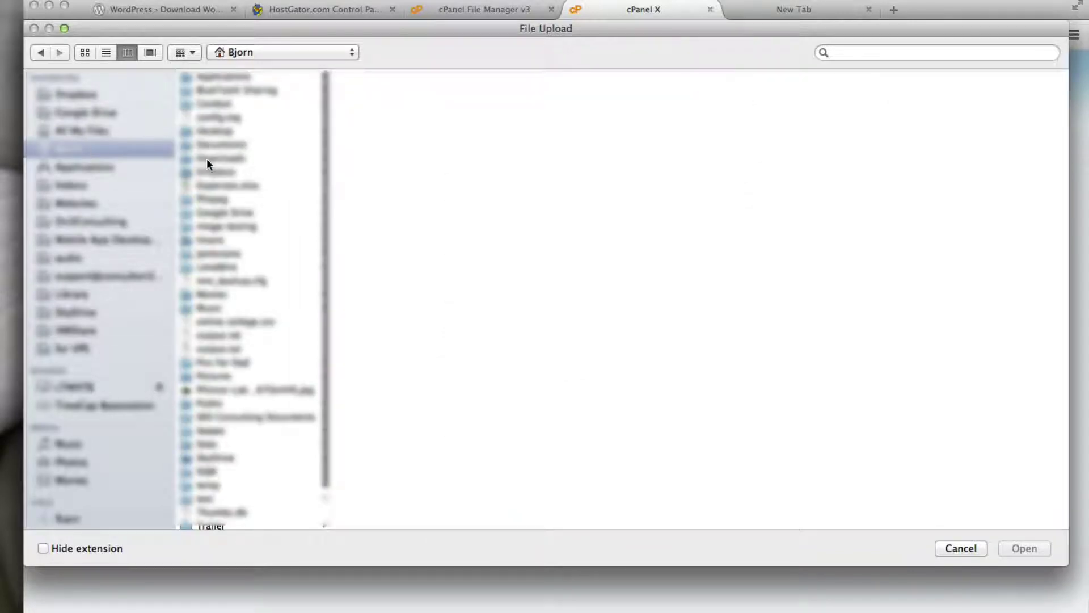
{"action": "left_click", "coordinate": [207, 160]}
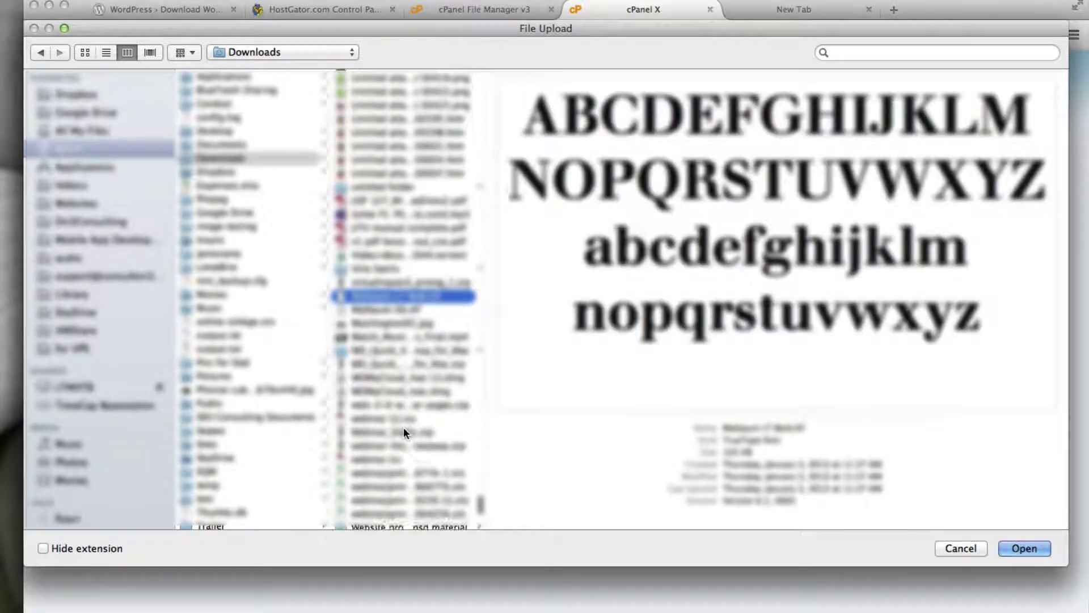
{"action": "scroll", "coordinate": [404, 429], "scroll_direction": "down", "scroll_amount": 7}
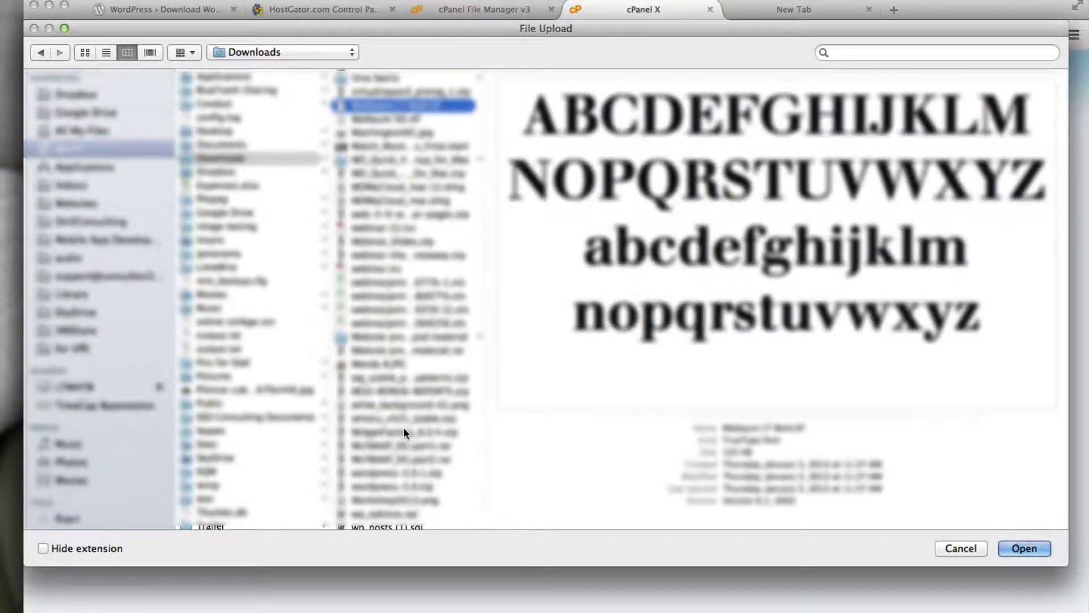
{"action": "scroll", "coordinate": [404, 433], "scroll_direction": "down", "scroll_amount": 5}
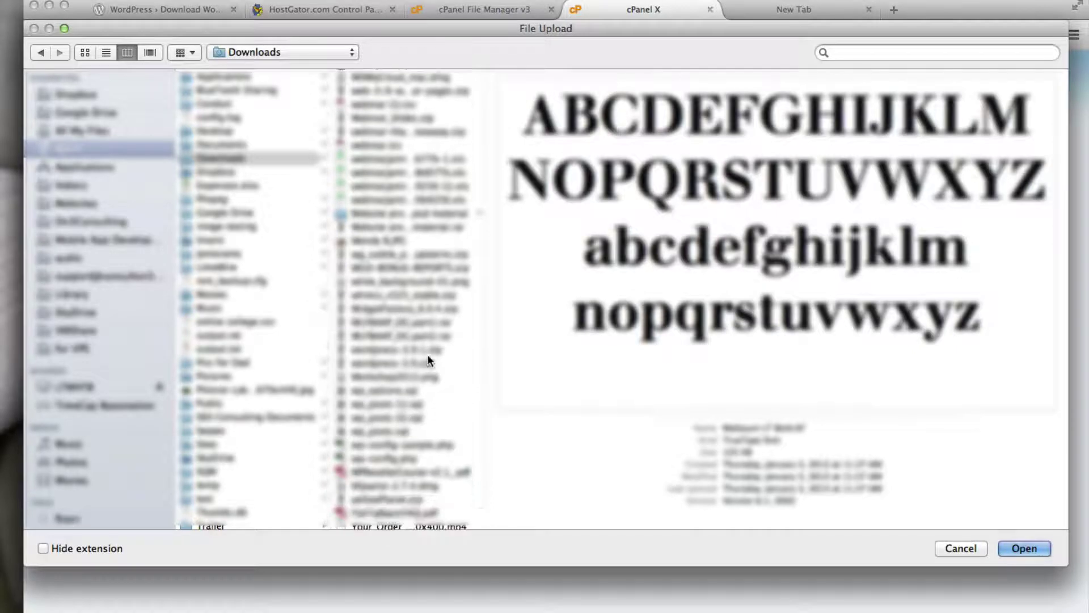
{"action": "left_click", "coordinate": [430, 350]}
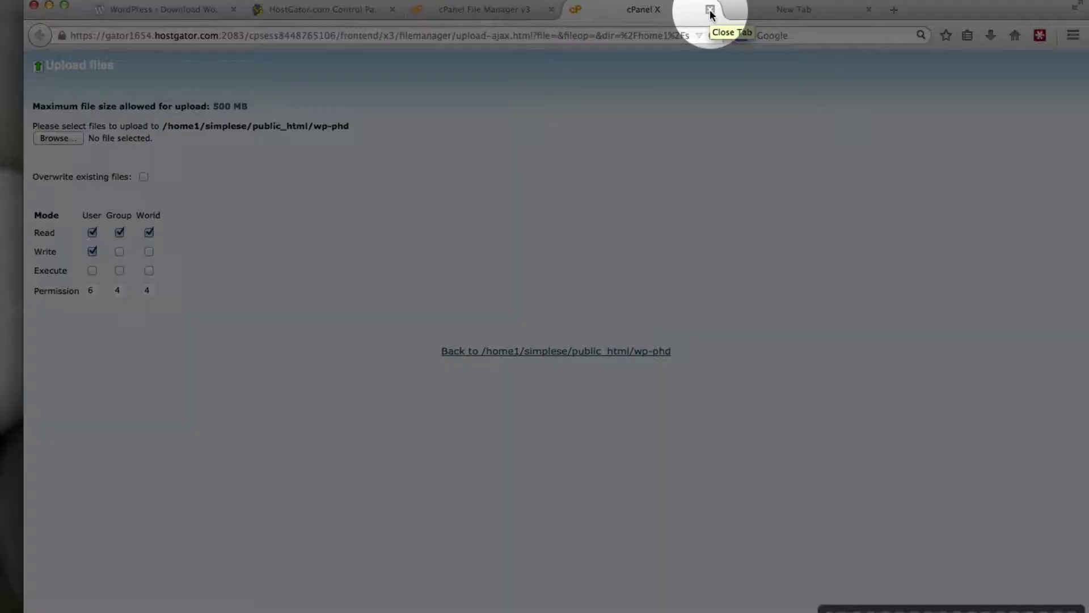
Step: Reload wp-phd in File Manager and select the uploaded wordpress-3.9.1.zip (6.05 MB)
{"action": "left_click", "coordinate": [710, 10]}
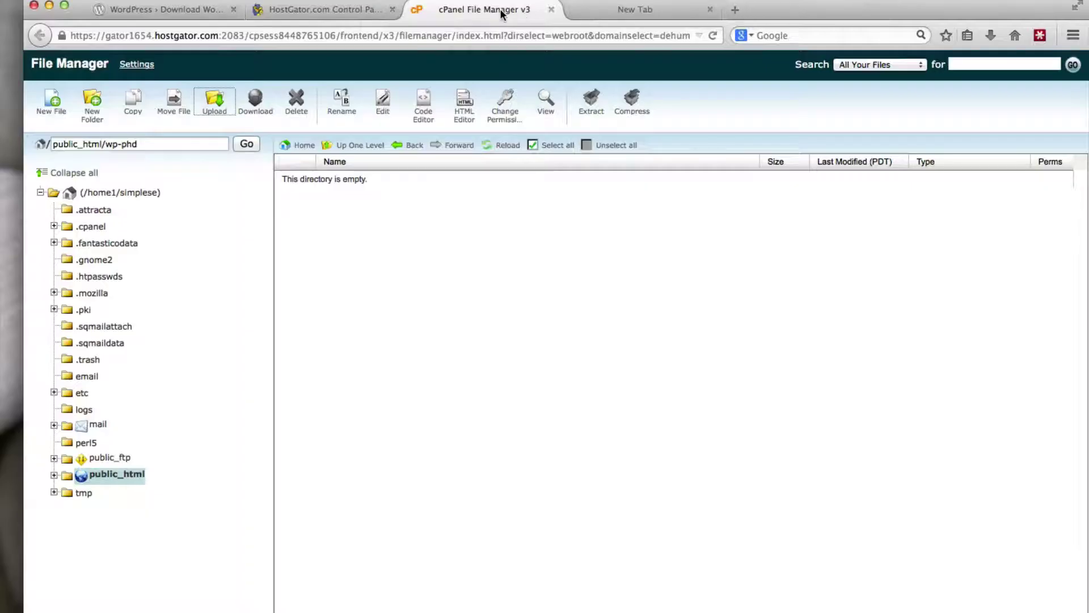
{"action": "left_click", "coordinate": [508, 146]}
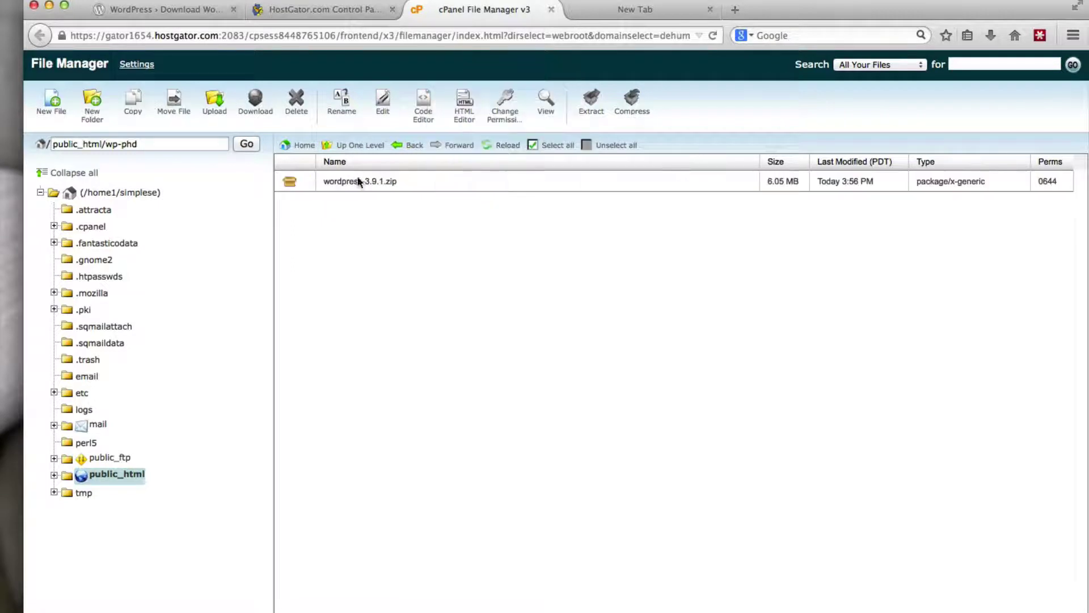
{"action": "left_click", "coordinate": [301, 185]}
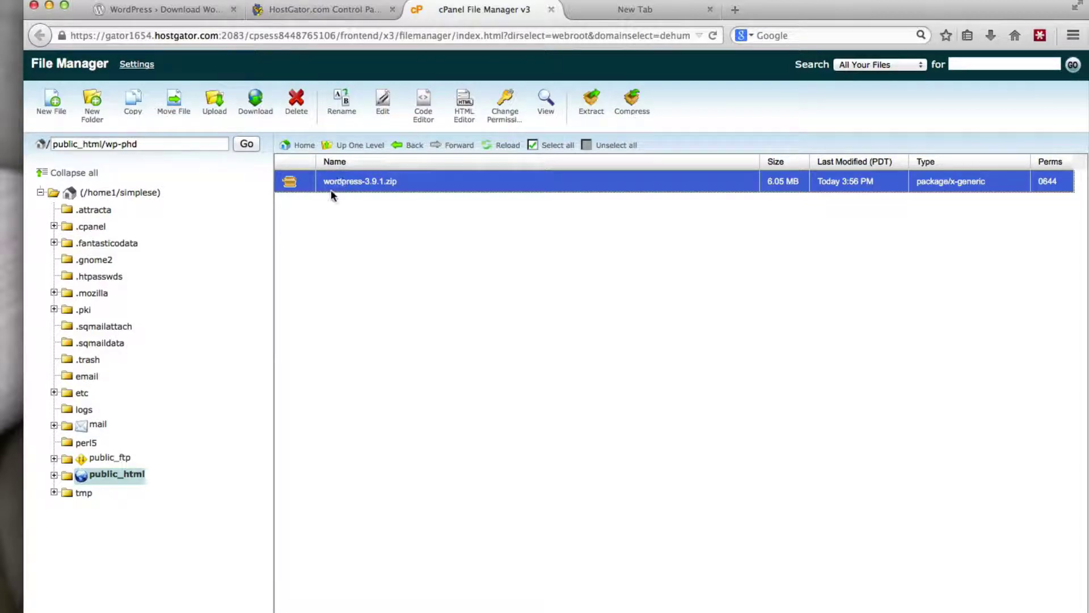
Step: Extract wordpress-3.9.1.zip into /public_html/wp-phd, reload, and select the new wordpress folder
{"action": "left_click", "coordinate": [593, 94]}
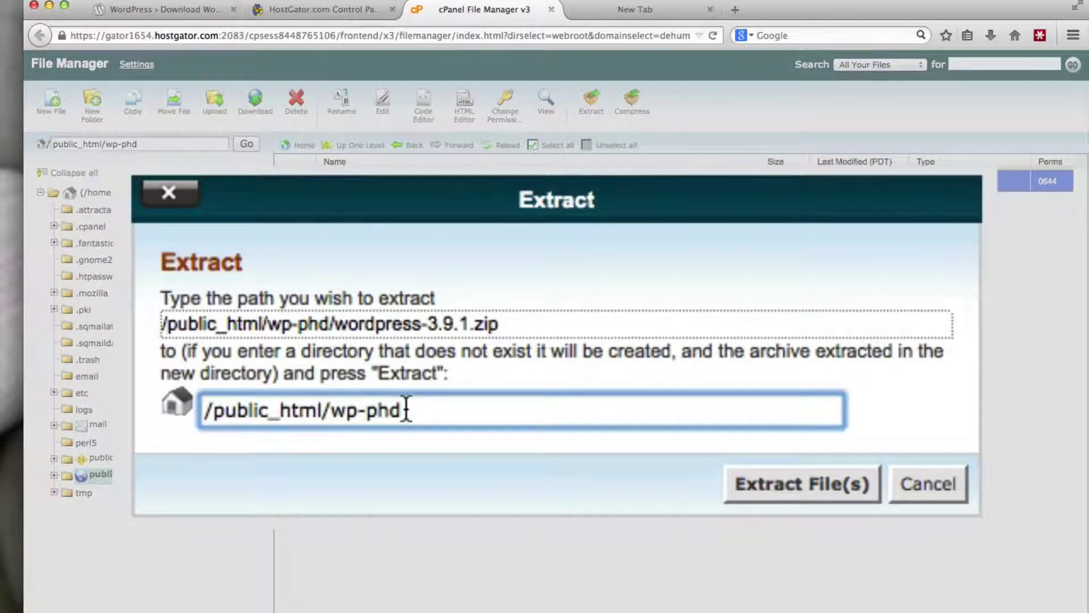
{"action": "left_click", "coordinate": [821, 476]}
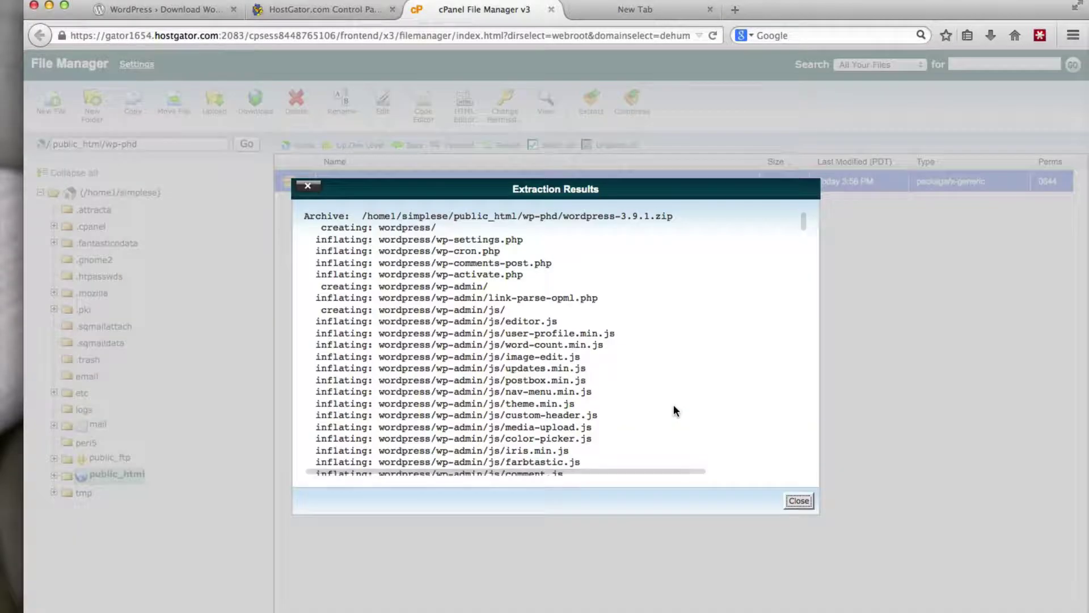
{"action": "left_click", "coordinate": [798, 501]}
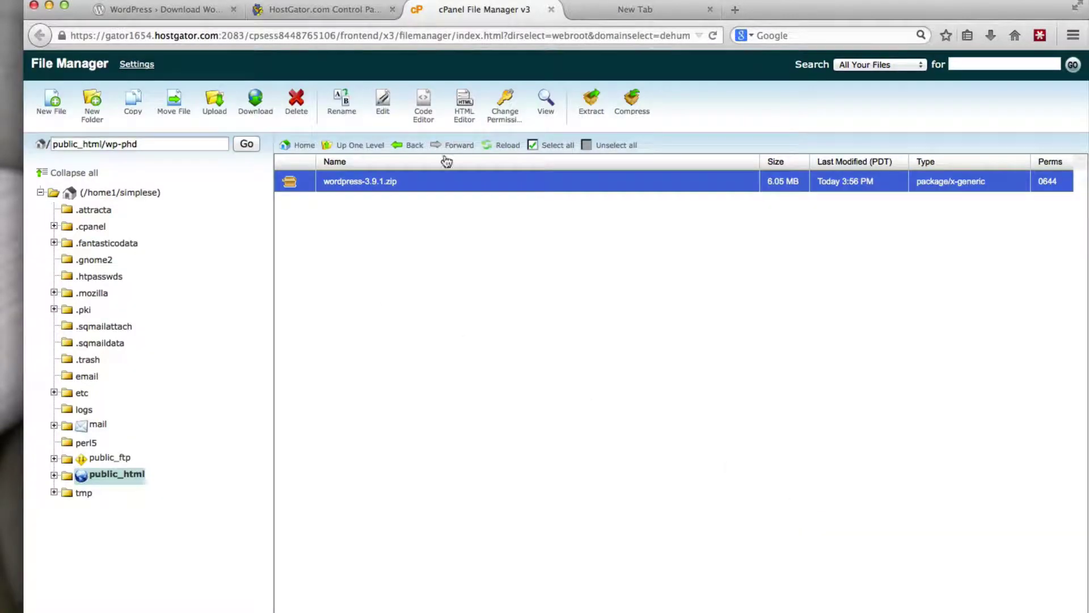
{"action": "left_click", "coordinate": [503, 147]}
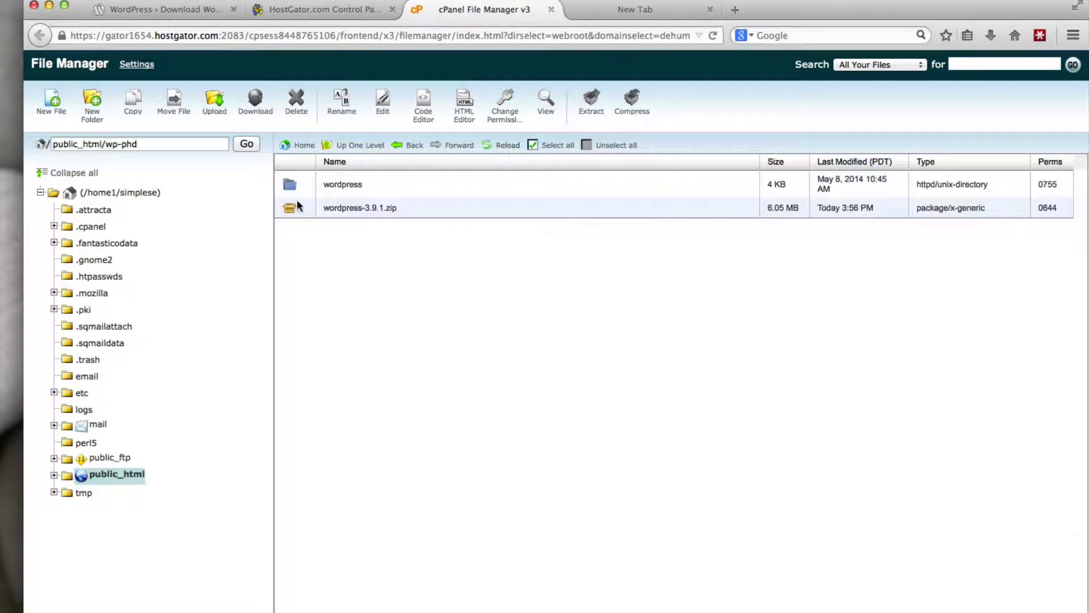
{"action": "left_click", "coordinate": [357, 193]}
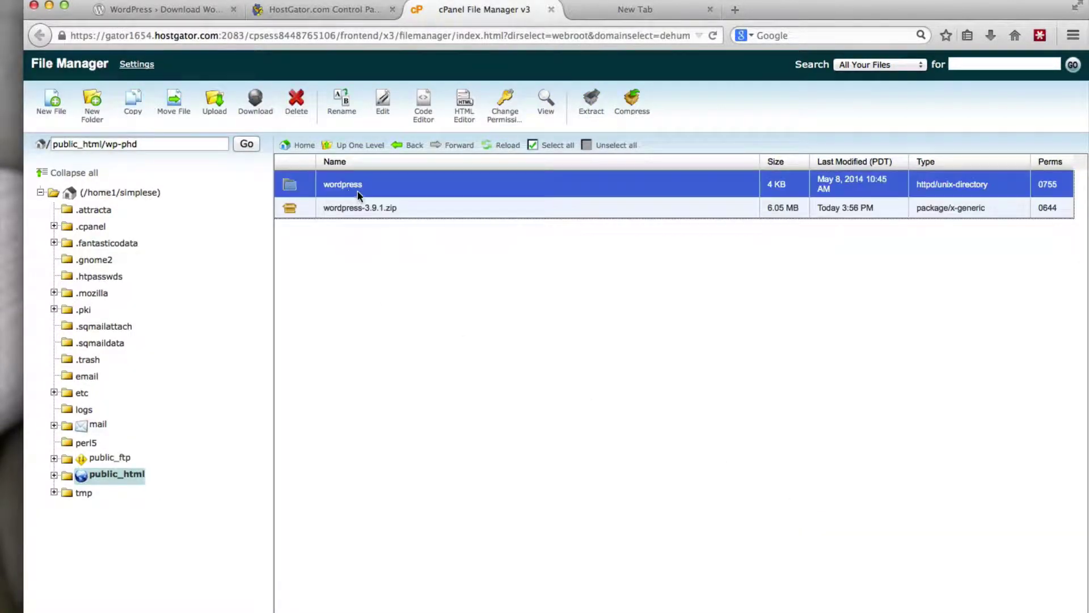
Step: Open wp-phd/wordpress to list wp-admin, wp-content, wp-includes and the core PHP files
{"action": "left_click", "coordinate": [290, 185]}
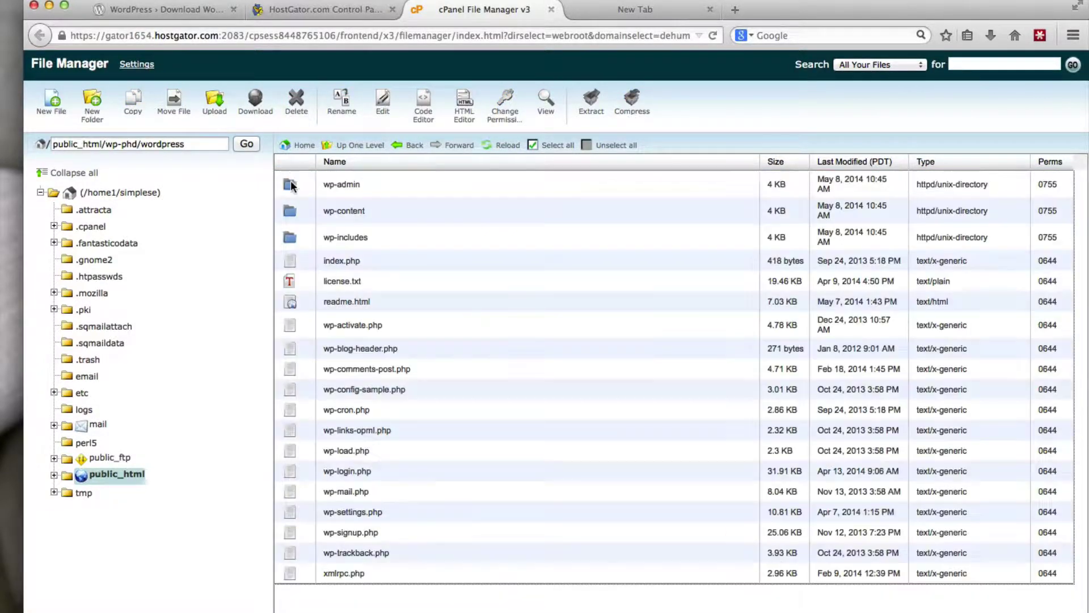
{"action": "left_click", "coordinate": [370, 147]}
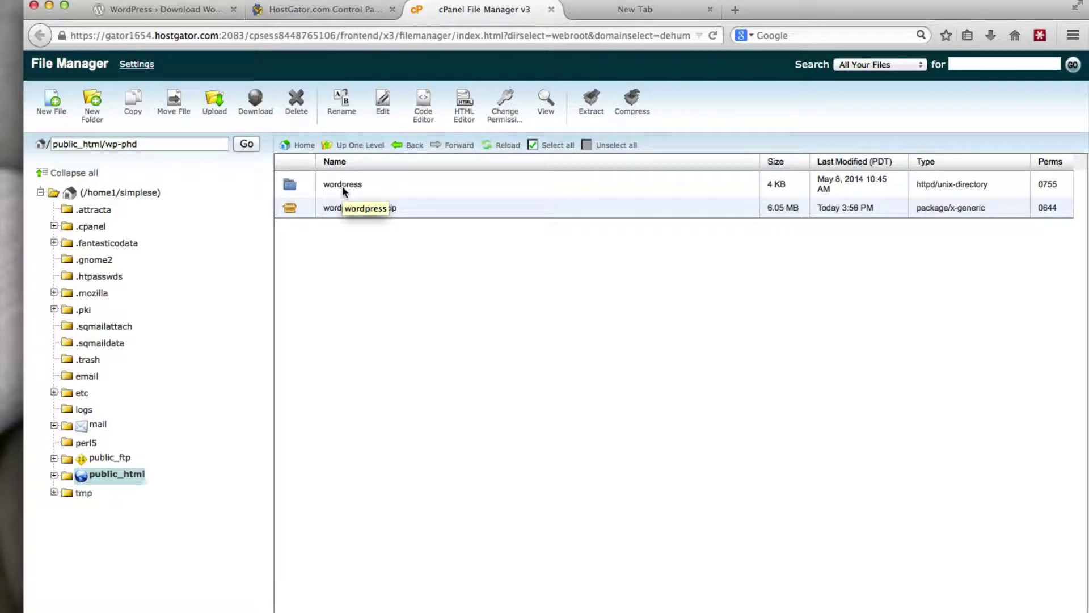
{"action": "double_click", "coordinate": [310, 185]}
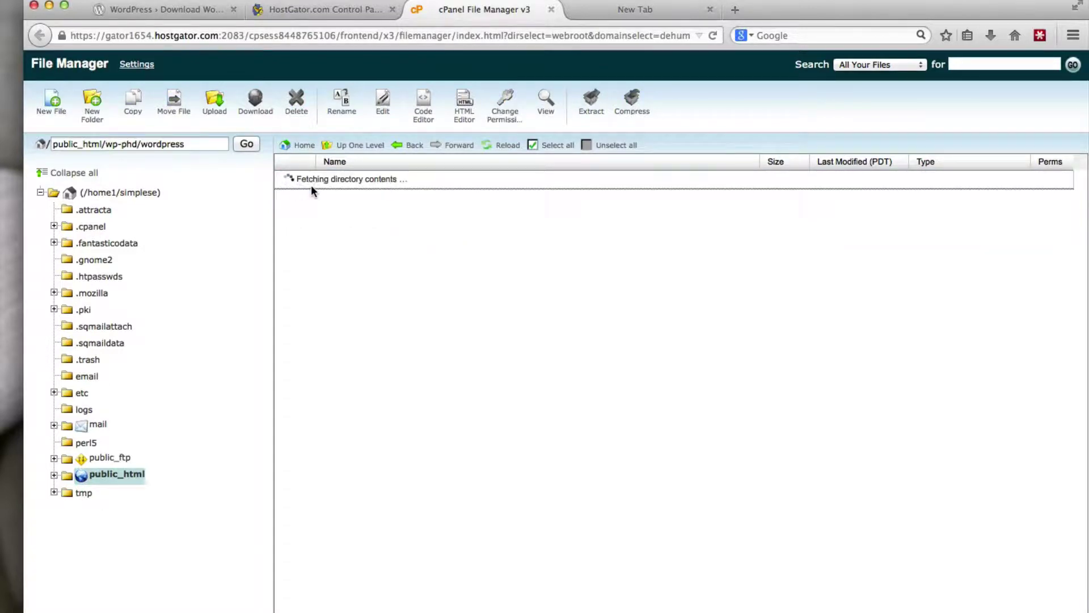
{"action": "left_click", "coordinate": [357, 185]}
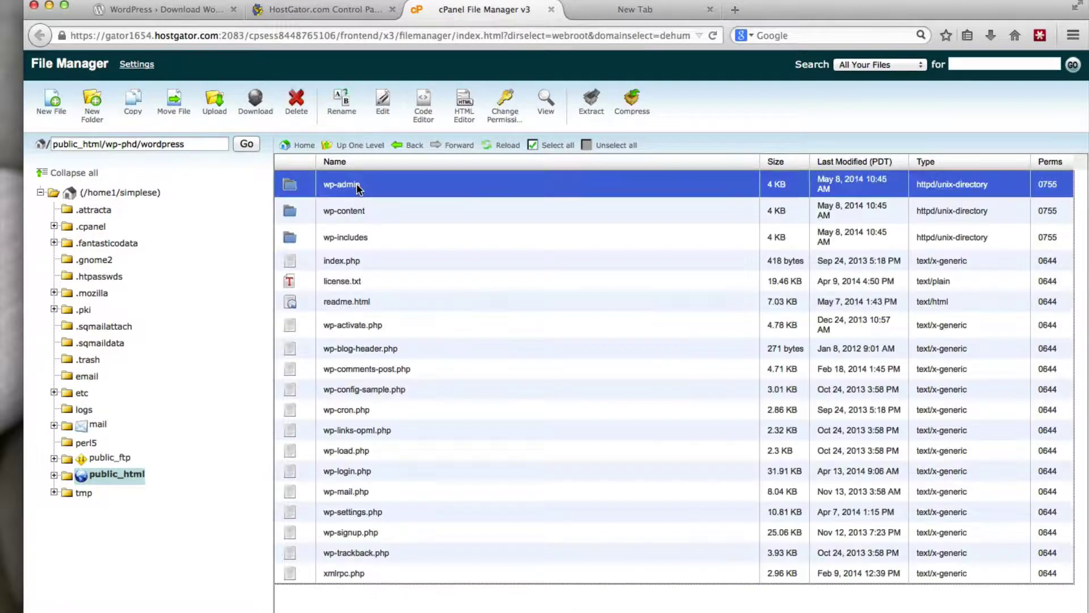
Step: Select all contents of wordpress and move them to /public_html/wp-phd
{"action": "left_click", "coordinate": [361, 574], "text": "shift"}
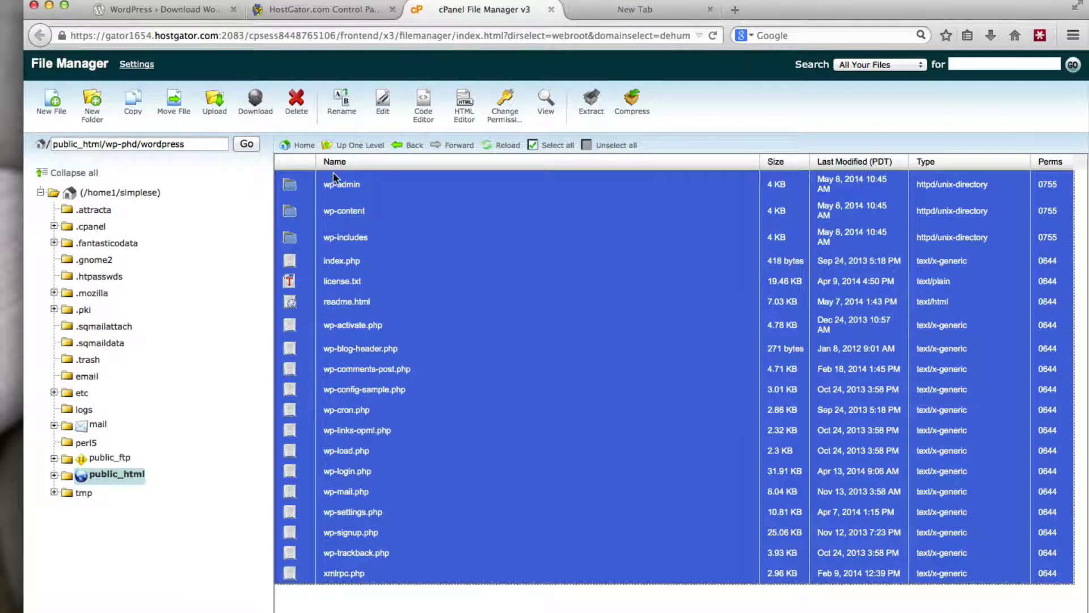
{"action": "left_click", "coordinate": [174, 102]}
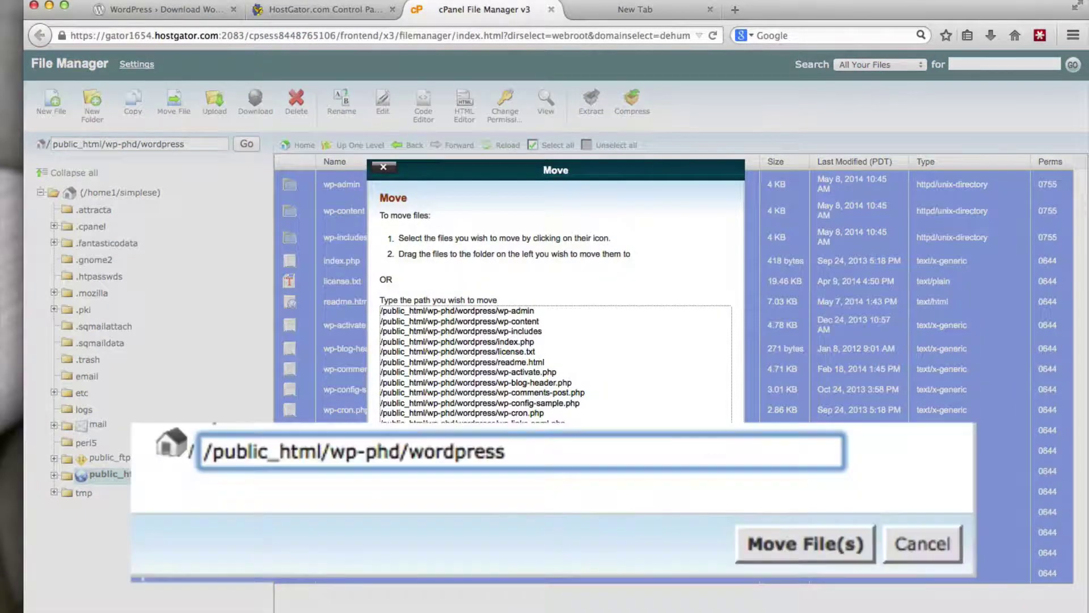
{"action": "double_click", "coordinate": [469, 451]}
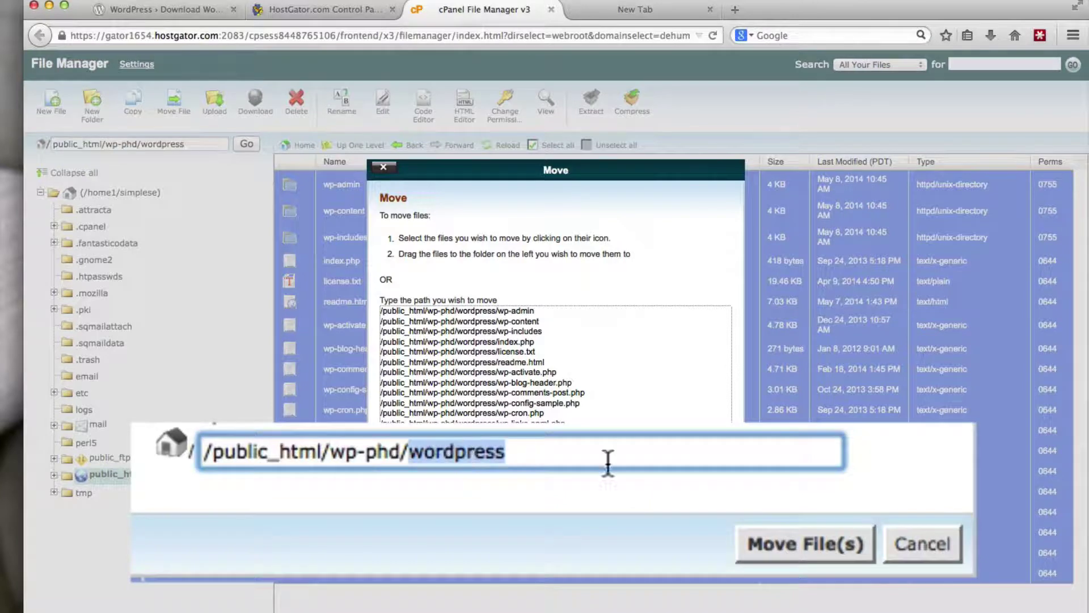
{"action": "key", "text": "BackSpace"}
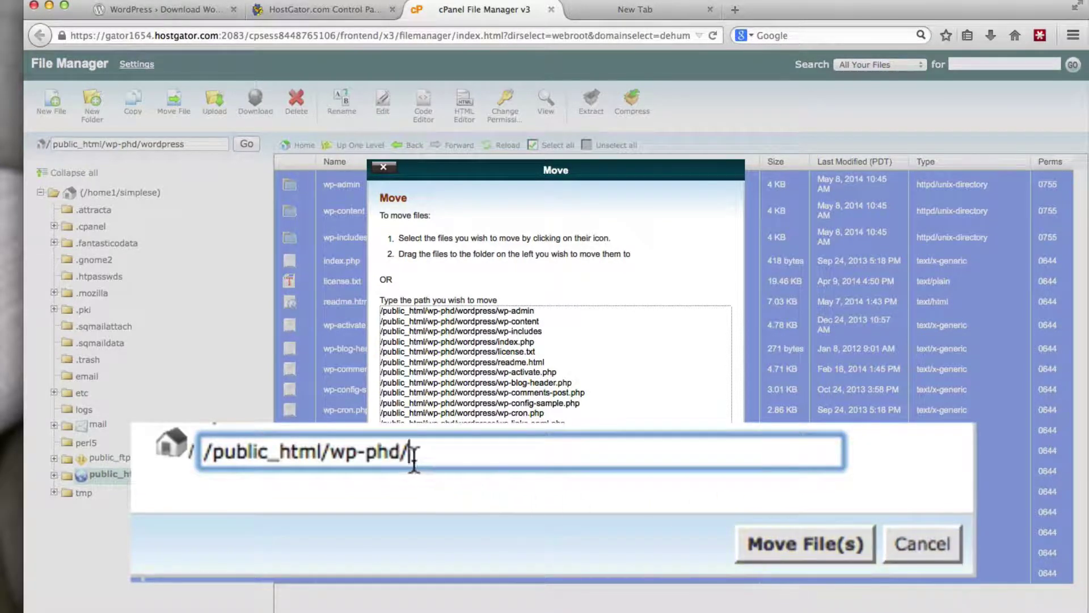
{"action": "left_click_drag", "start_coordinate": [331, 452], "coordinate": [398, 442]}
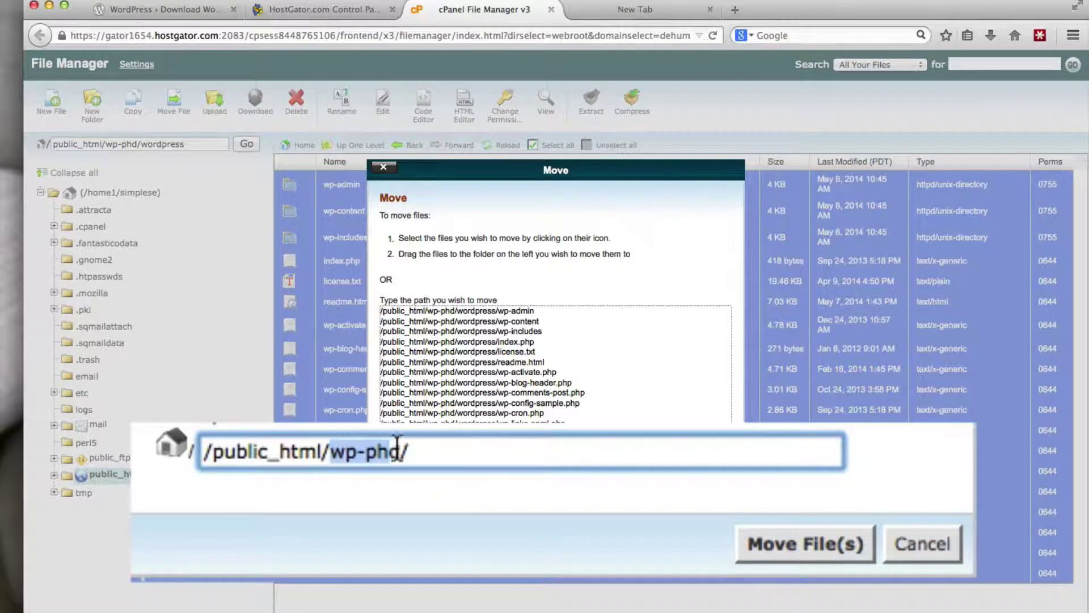
{"action": "left_click", "coordinate": [423, 450]}
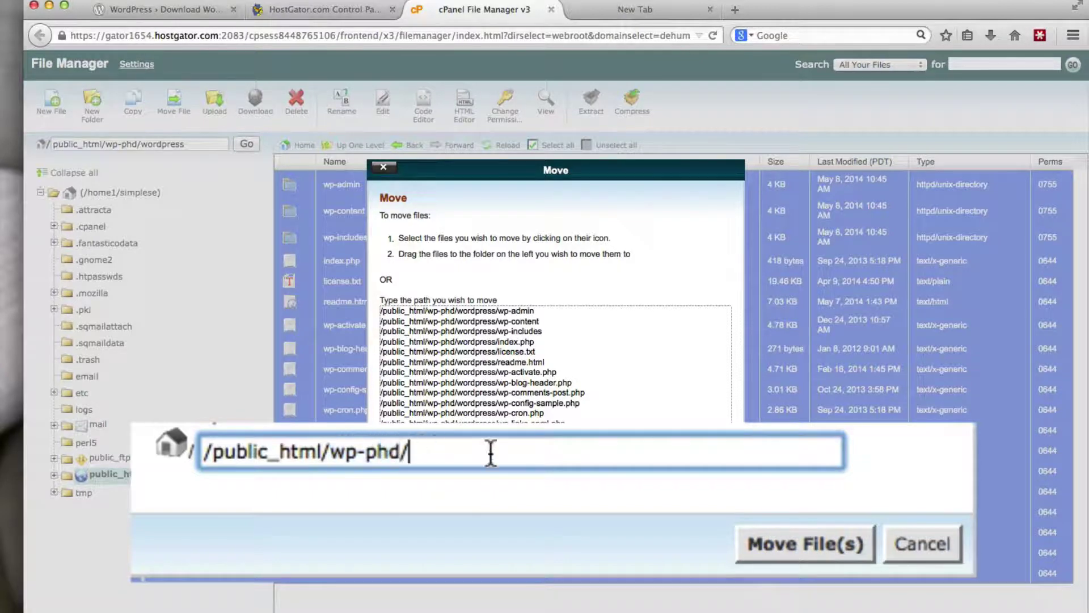
{"action": "left_click", "coordinate": [815, 537]}
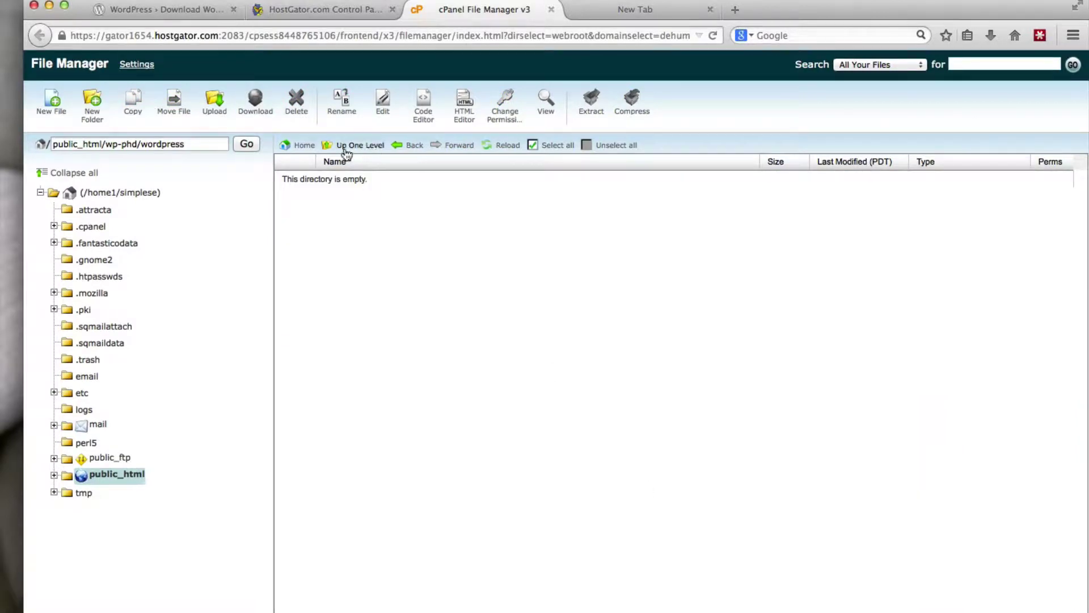
Step: Back in wp-phd, select wordpress-3.9.1.zip and the empty wordpress folder, then delete both
{"action": "left_click", "coordinate": [369, 146]}
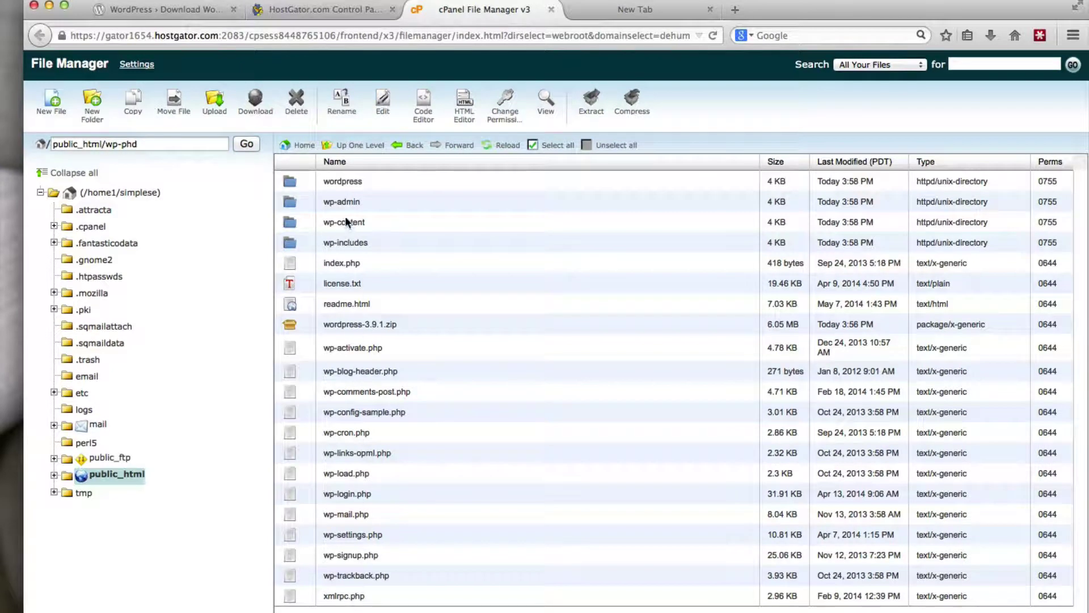
{"action": "left_click", "coordinate": [296, 326]}
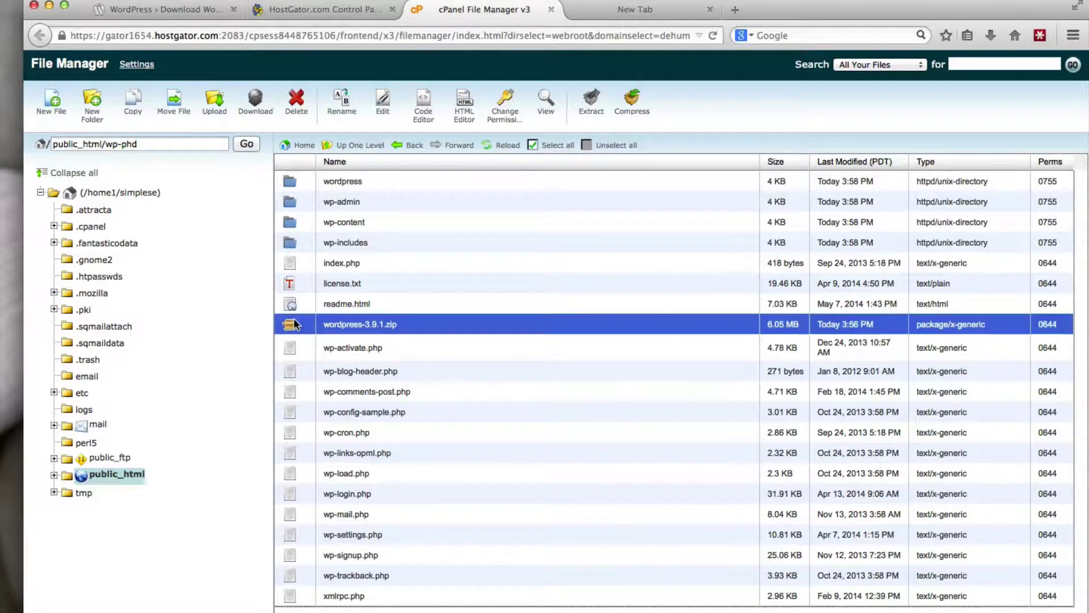
{"action": "left_click", "coordinate": [300, 184], "text": "super"}
{"action": "left_click_drag", "start_coordinate": [299, 185], "coordinate": [260, 181]}
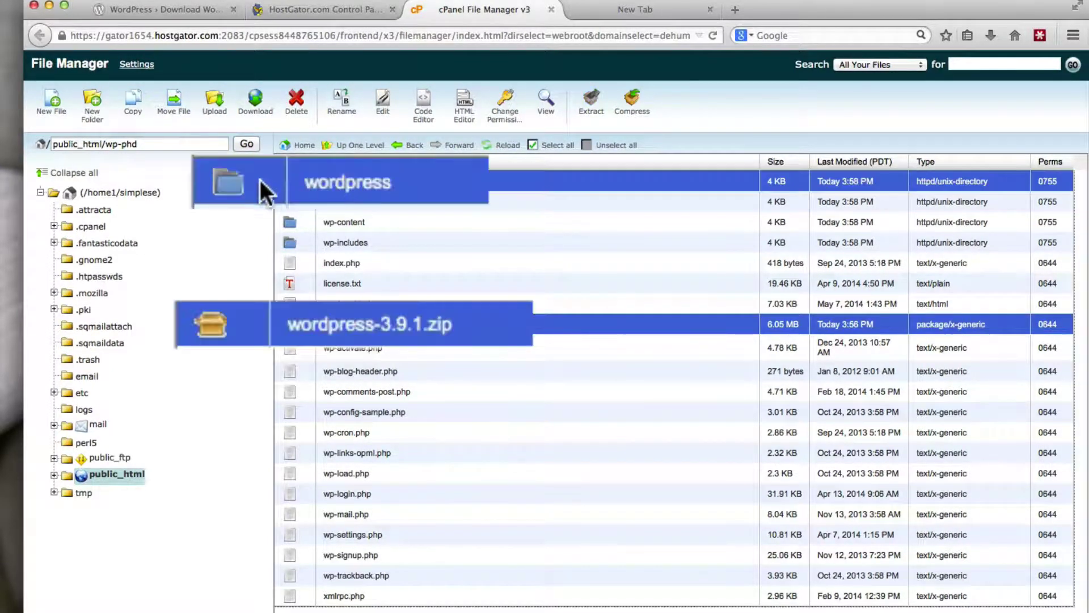
{"action": "left_click", "coordinate": [296, 100]}
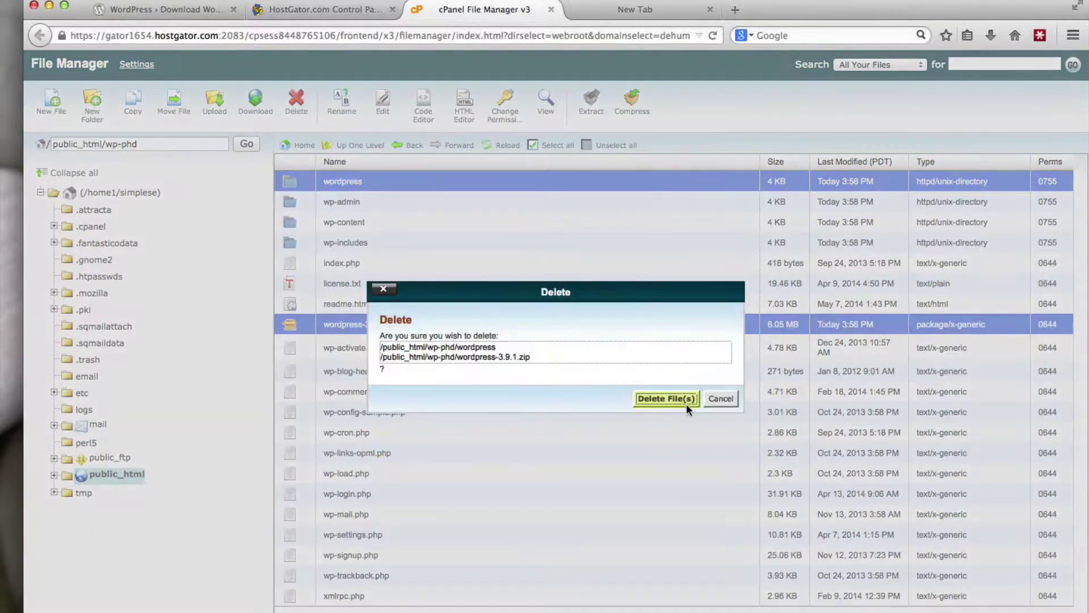
{"action": "left_click", "coordinate": [686, 404]}
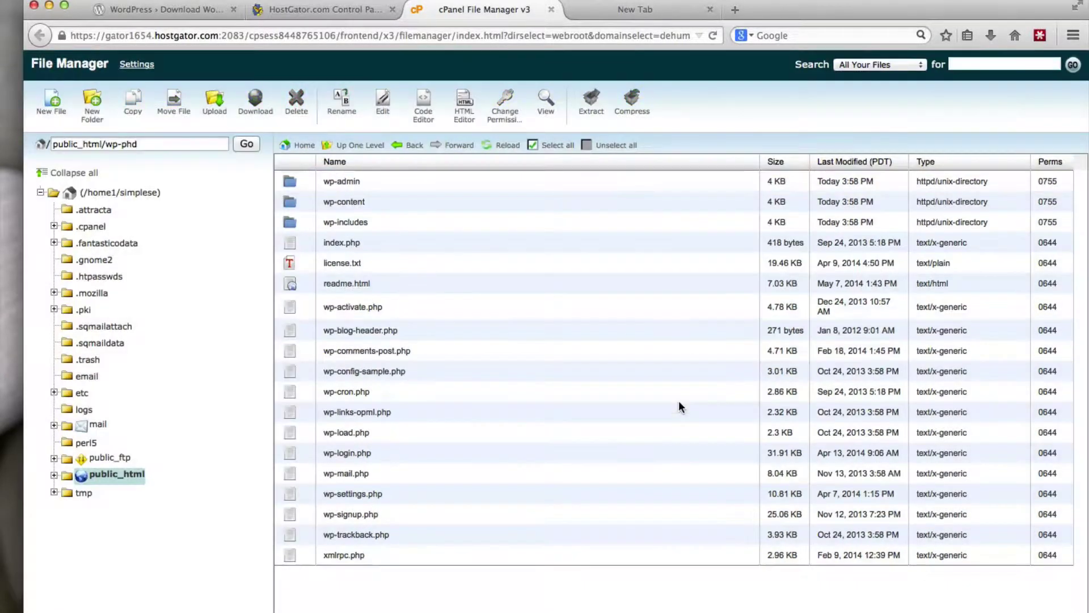